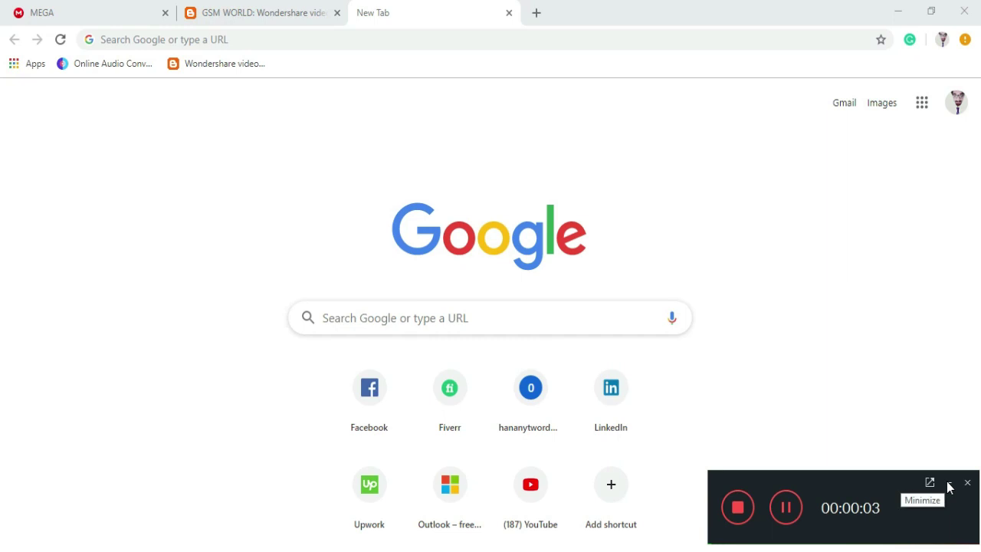
Step: Open Filmora9's Help > Offline Activation window and nudge it slightly right
left_click(949, 487)
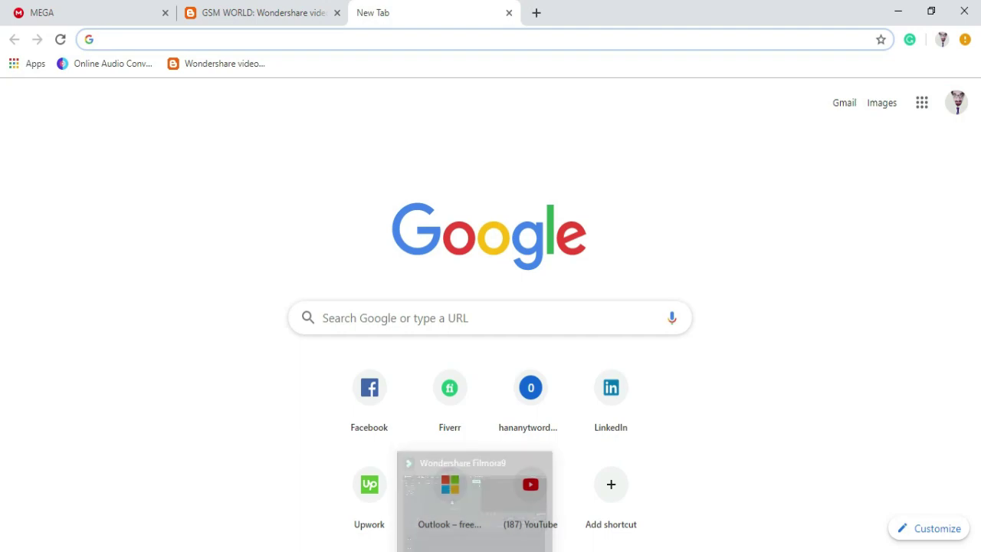
left_click(475, 549)
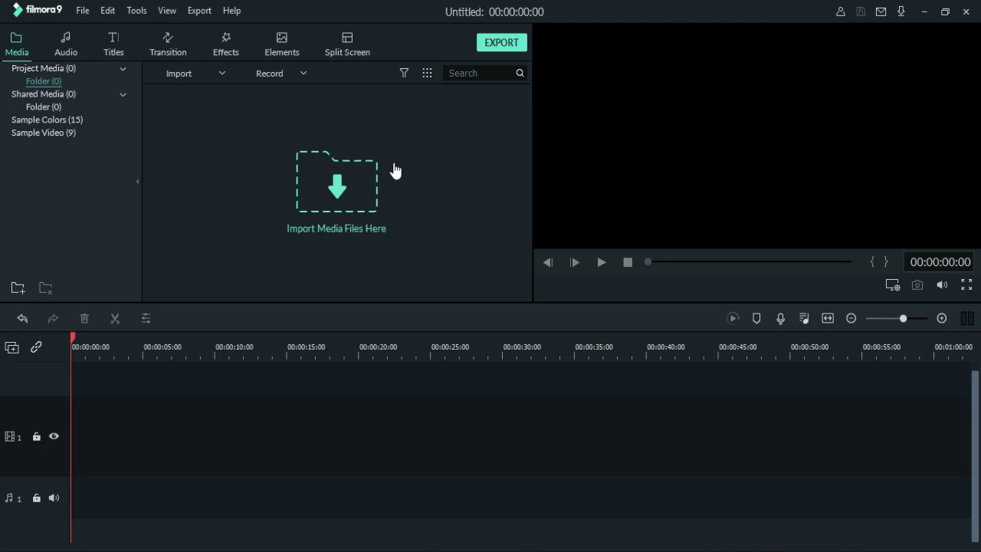
left_click(233, 11)
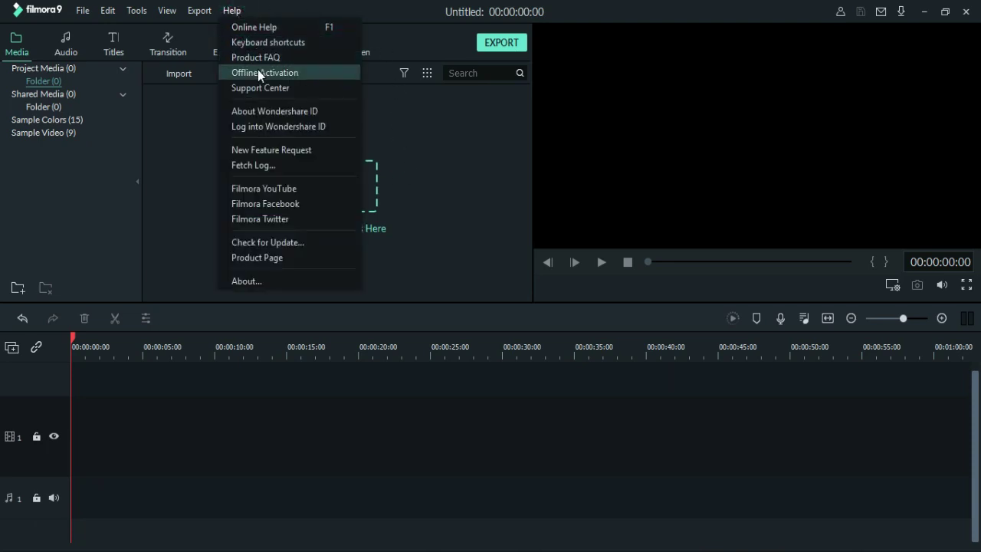
left_click(258, 72)
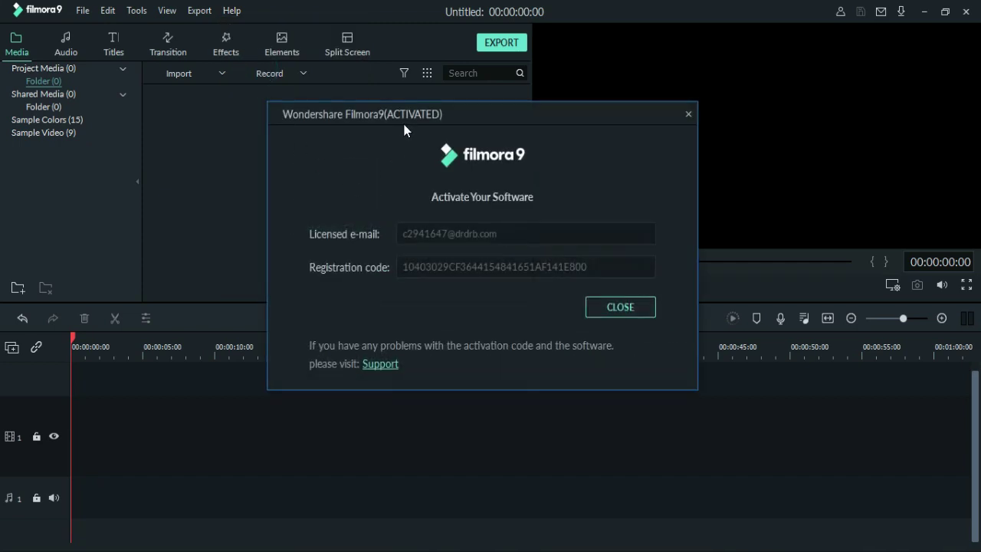
left_click_drag(384, 116, 413, 114)
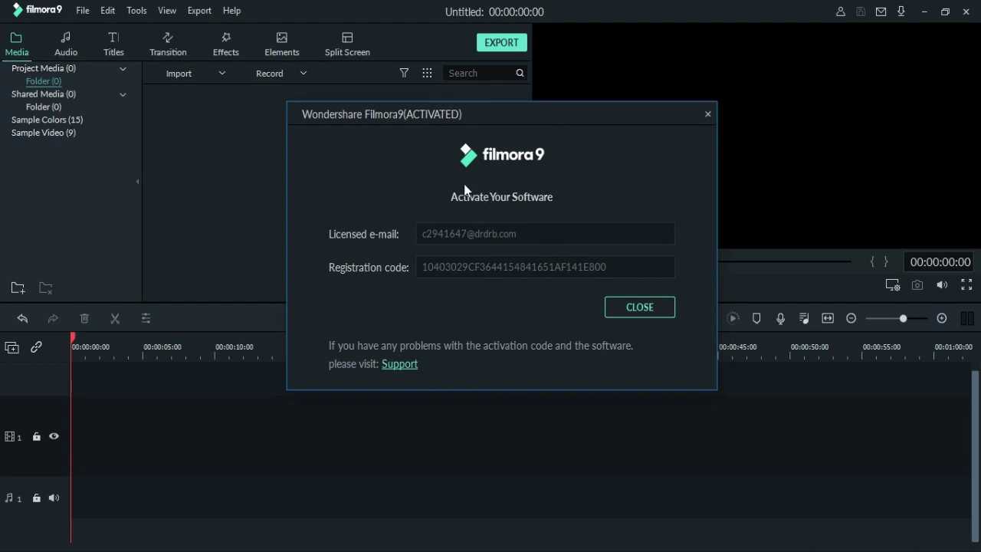
Step: Close the activation window and check Chrome's MEGA and GSM WORLD tabs, ending on New Tab
left_click(656, 309)
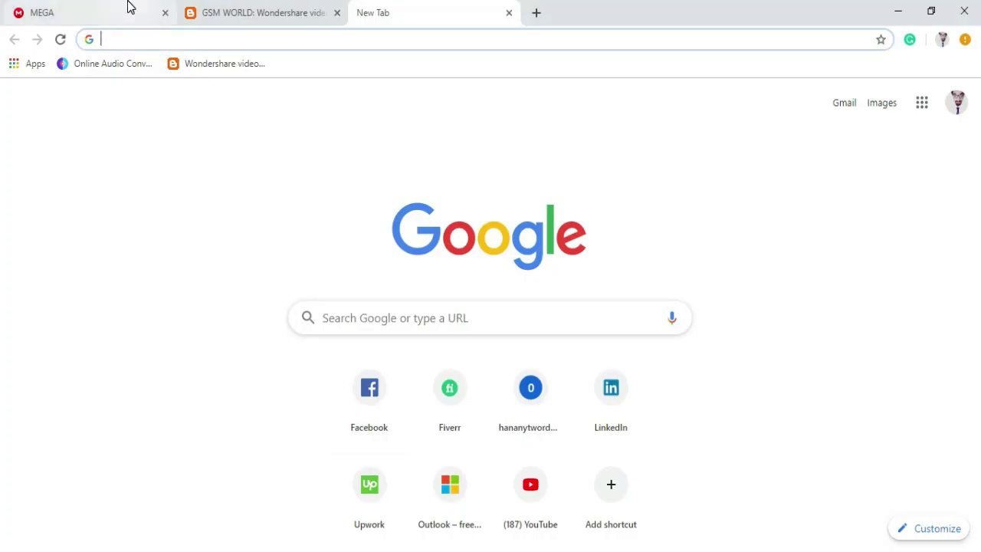
left_click(130, 22)
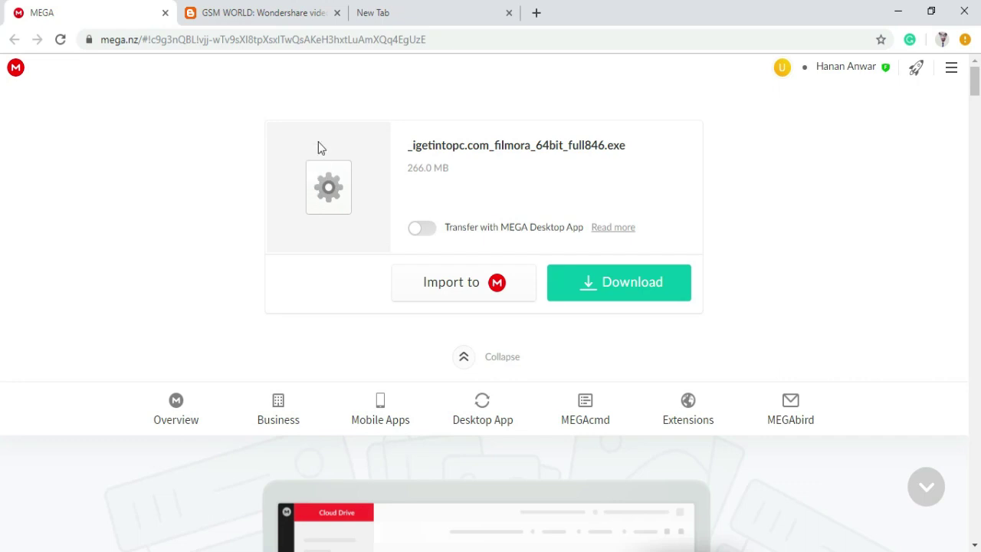
left_click(398, 9)
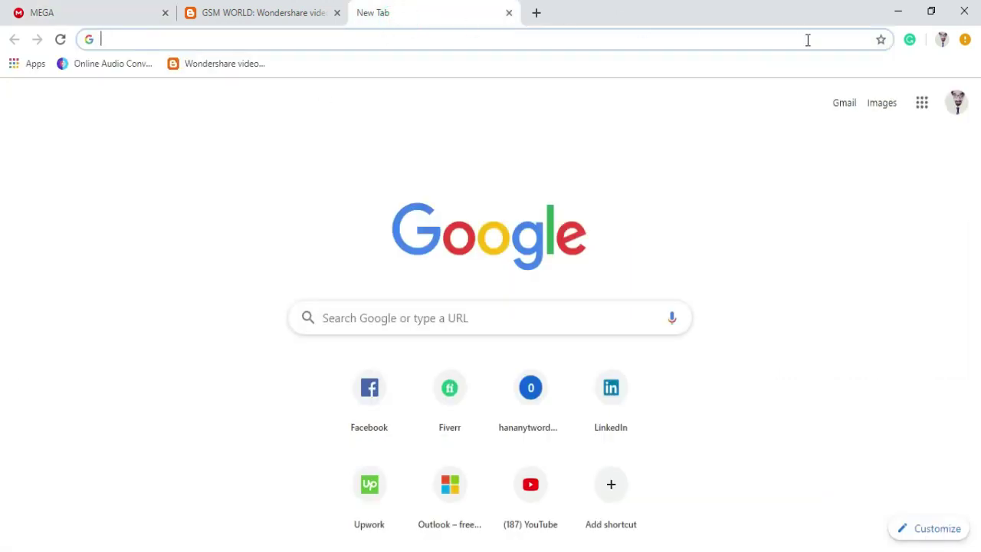
left_click(268, 9)
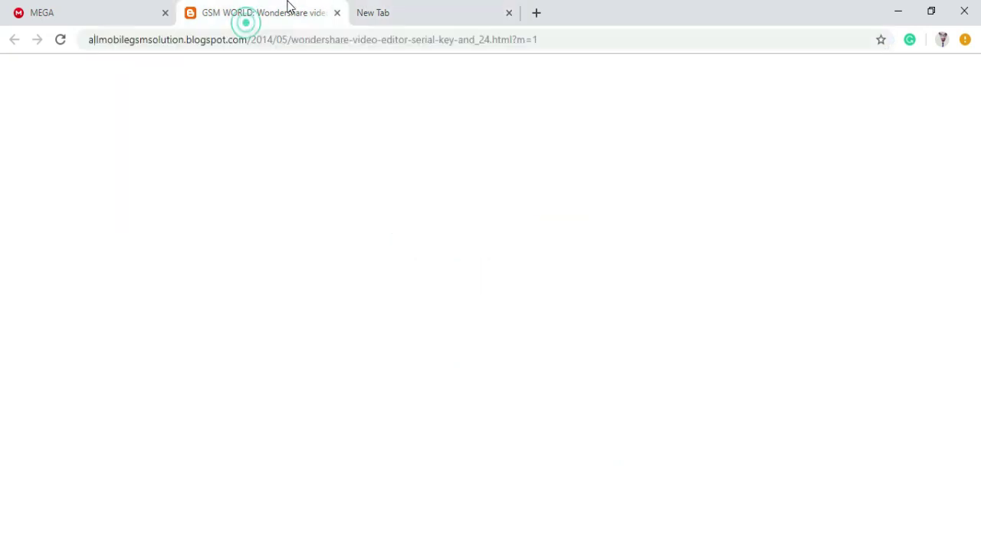
left_click(387, 10)
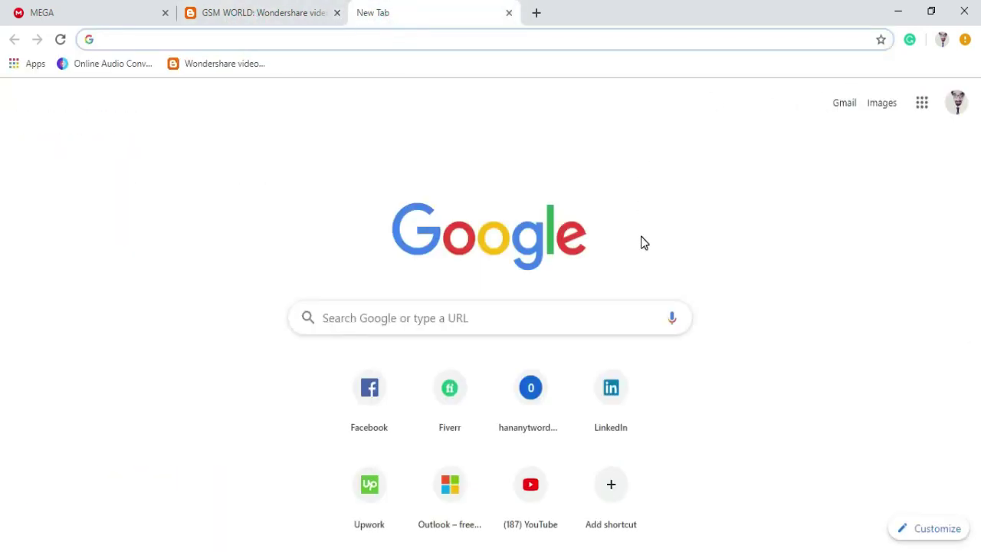
Step: Minimize Chrome and the Filmora9 editor to reveal the desktop
left_click(891, 12)
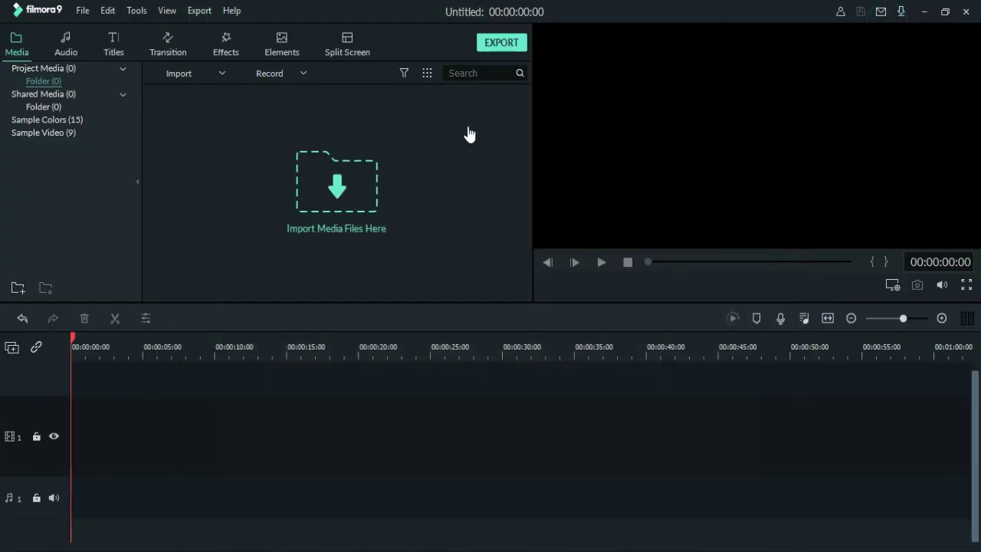
left_click(925, 13)
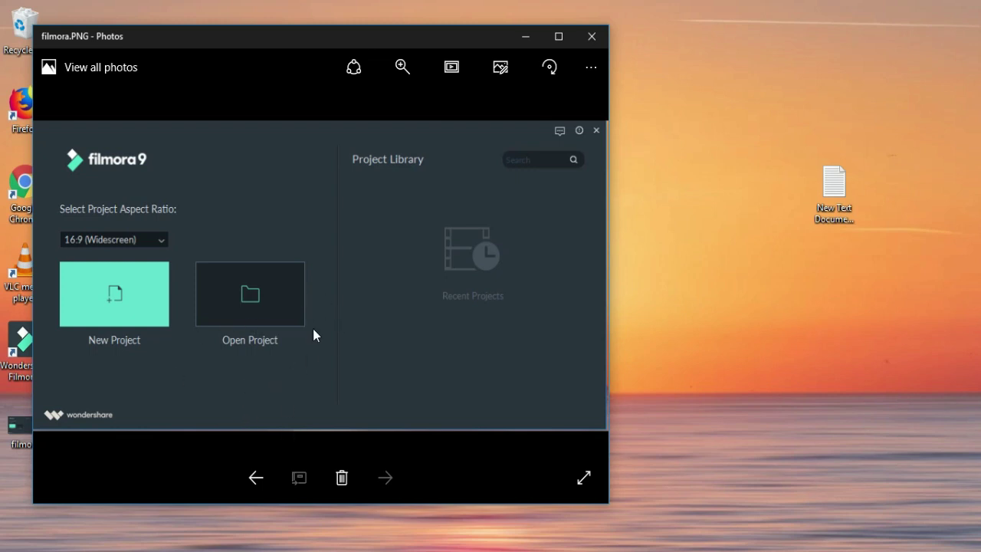
Step: Minimize Photos and open Task Manager's Details process list from the taskbar
left_click(526, 36)
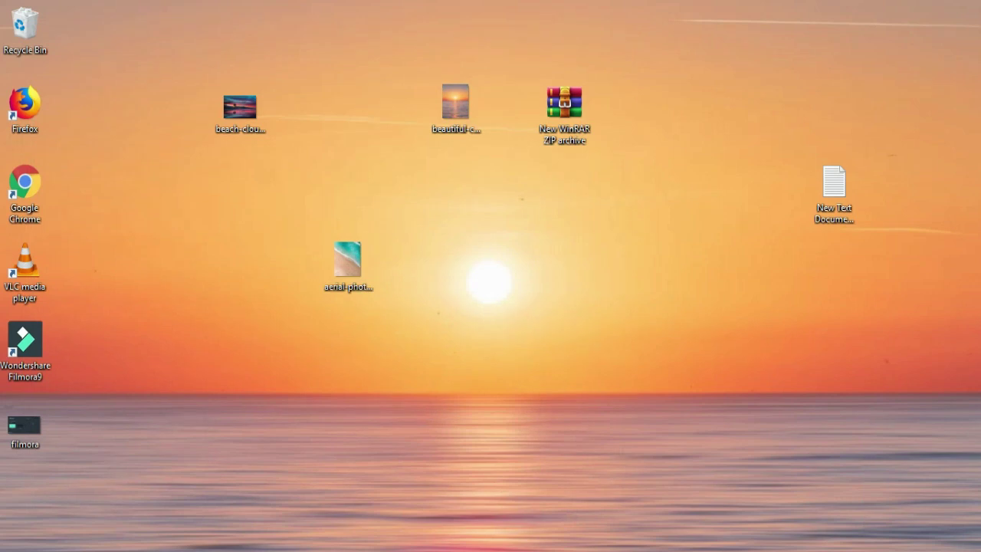
right_click(843, 549)
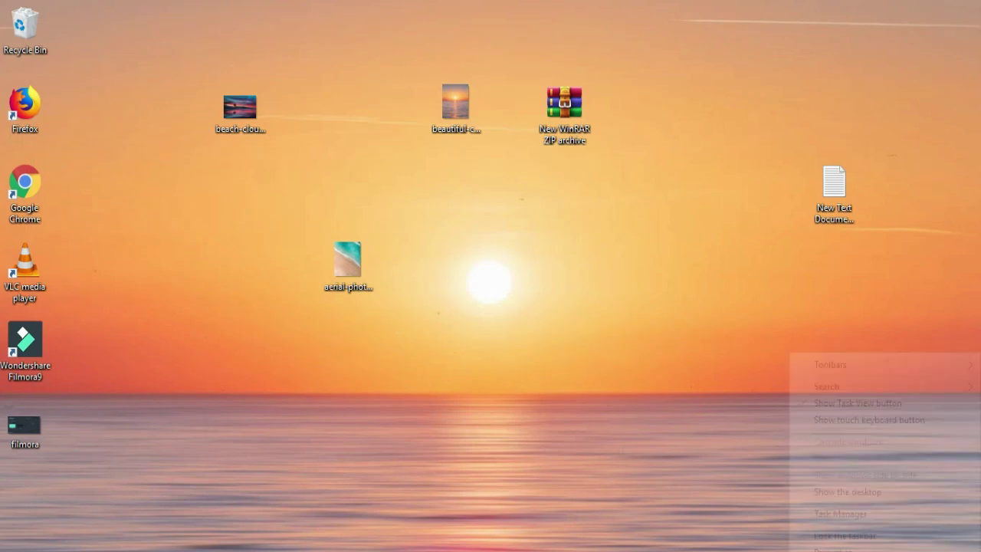
left_click(844, 515)
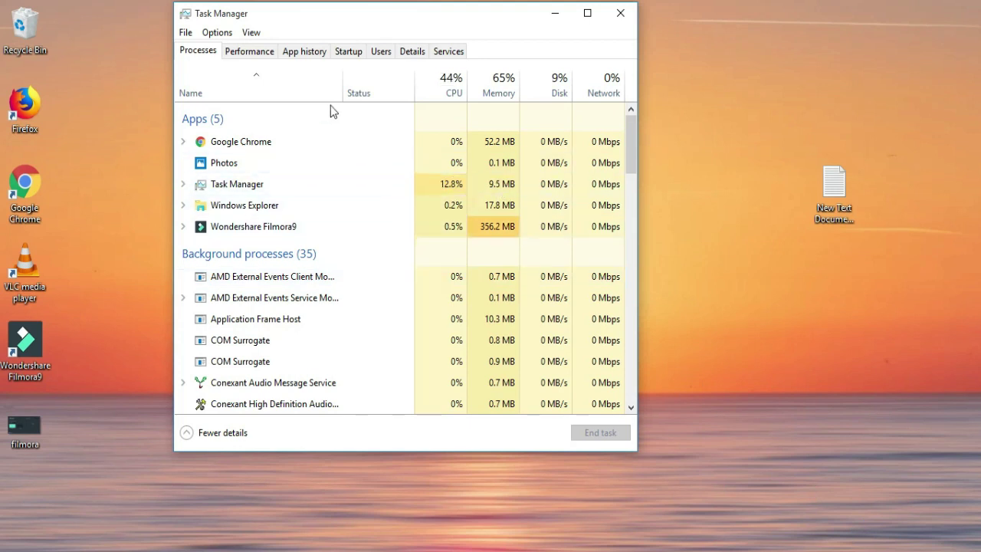
left_click(413, 51)
scroll(324, 256, "down", 5)
scroll(360, 230, "down", 7)
scroll(363, 235, "down", 3)
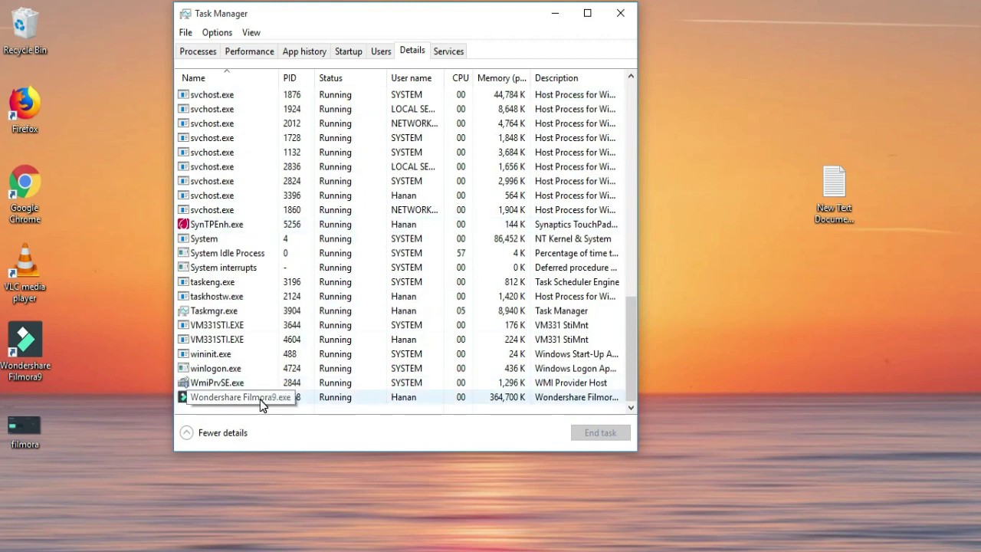
Step: Open the Recycle Bin and select the Wondershare Filmora9 process in Task Manager
double_click(25, 29)
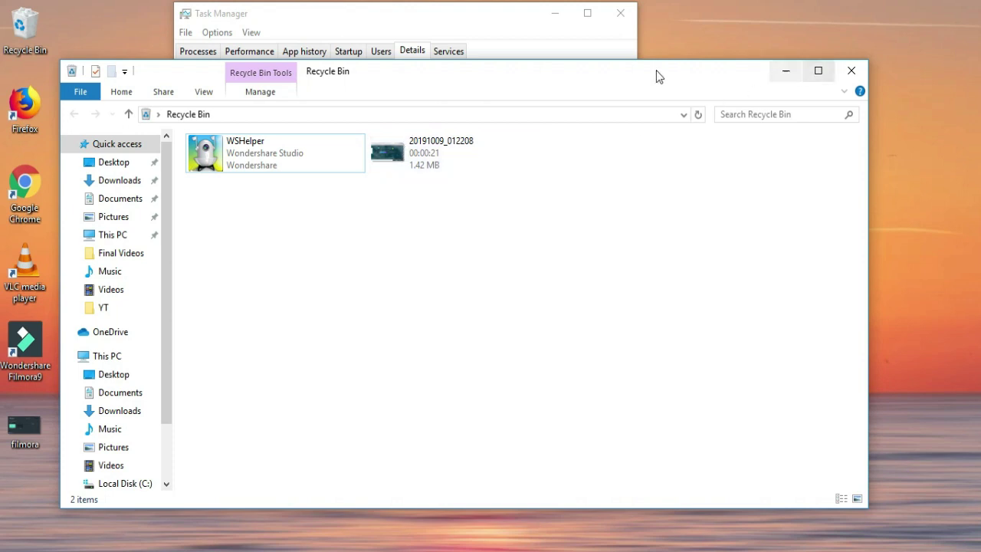
left_click(450, 16)
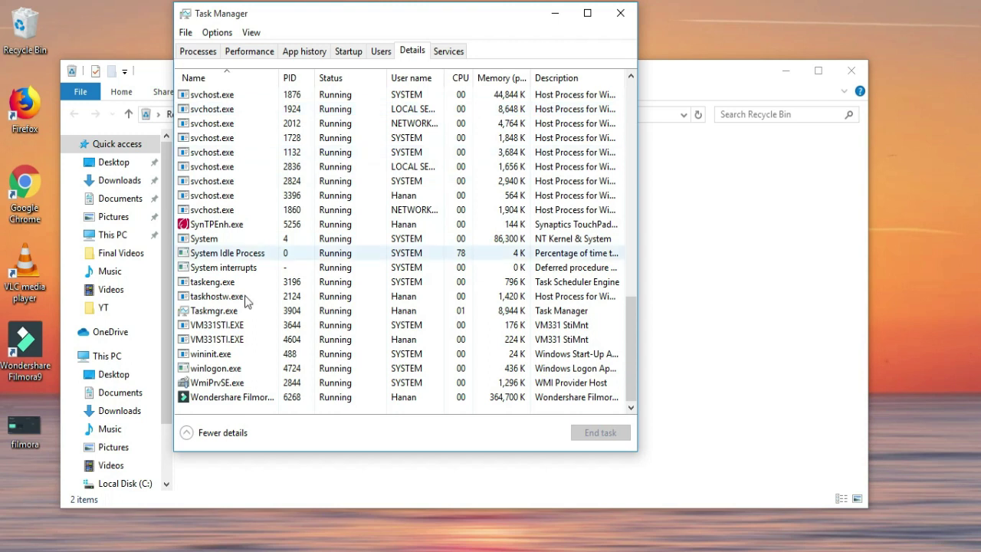
left_click(234, 404)
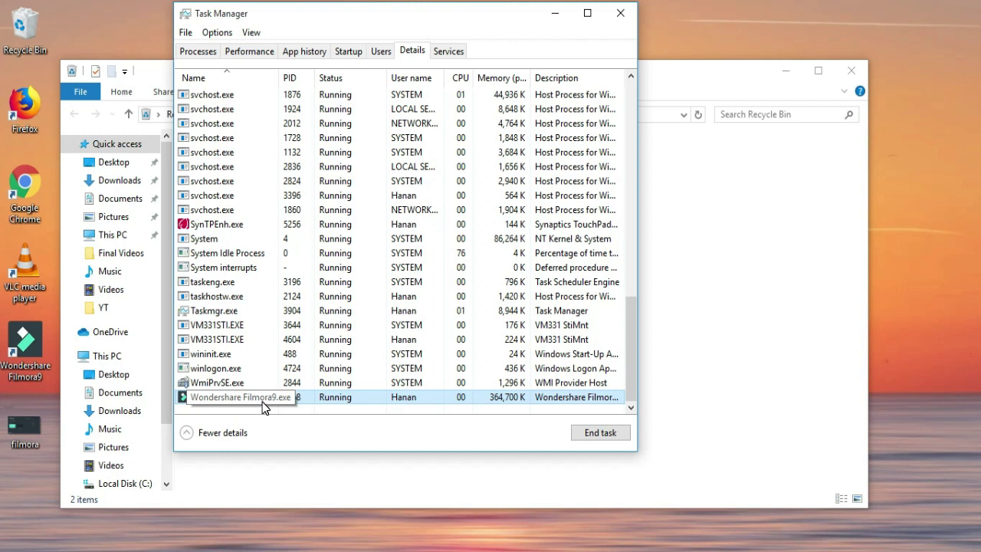
left_click(295, 470)
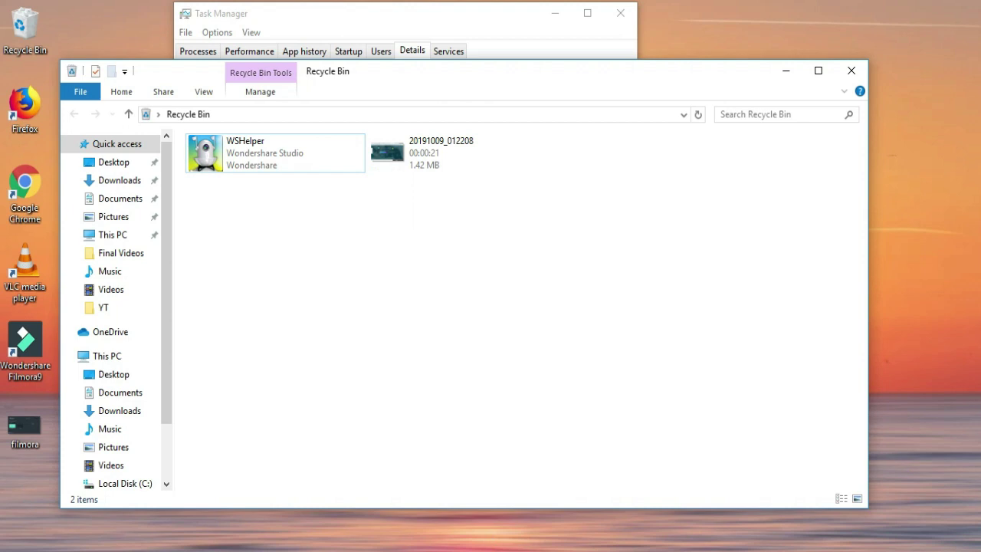
key("alt+Tab")
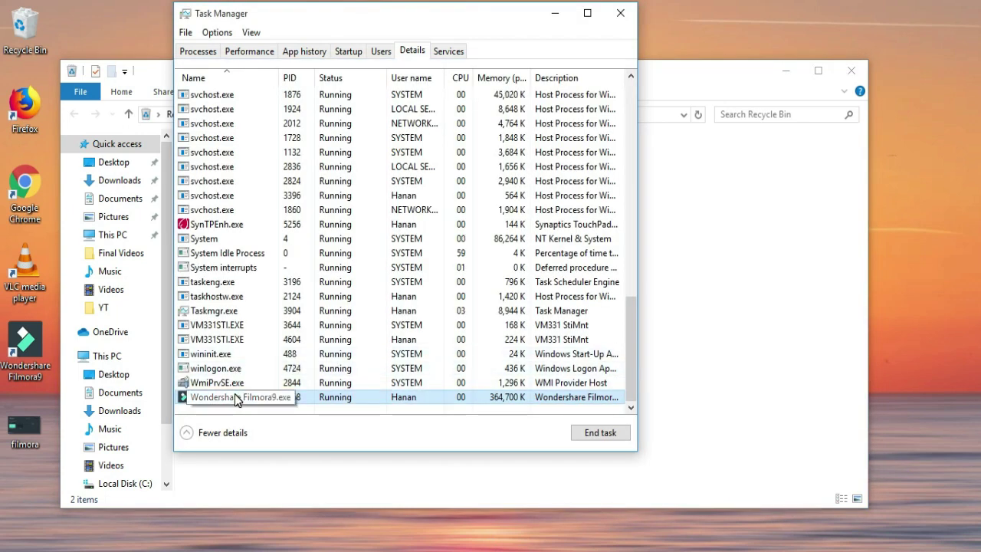
left_click(680, 198)
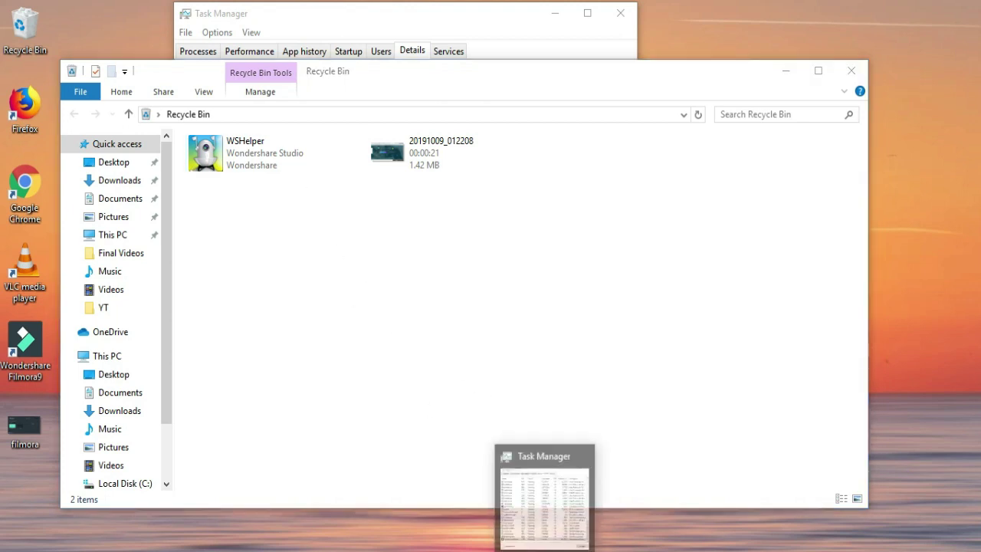
left_click(546, 491)
Step: Open the file location of Wondershare Filmora9.exe, then return to Task Manager
right_click(242, 398)
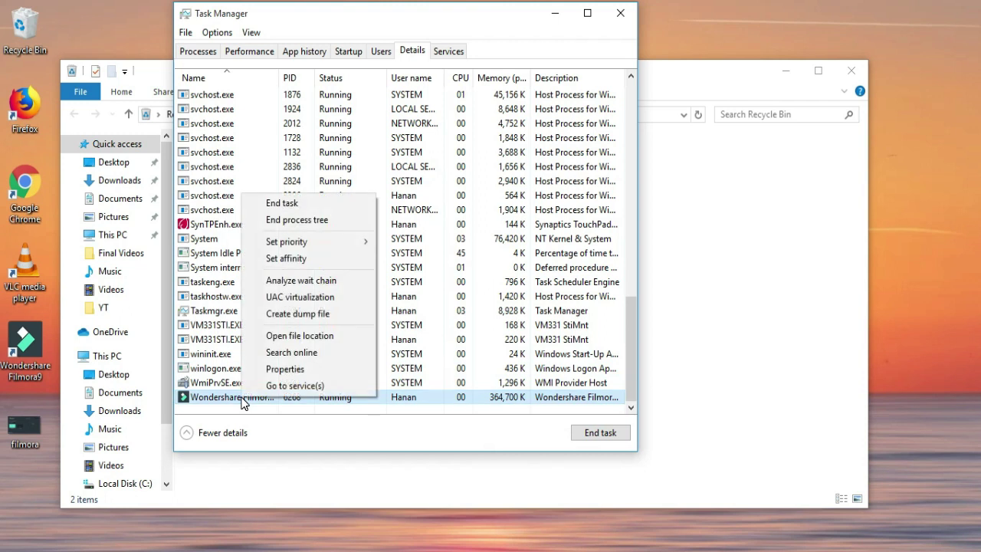
left_click(292, 337)
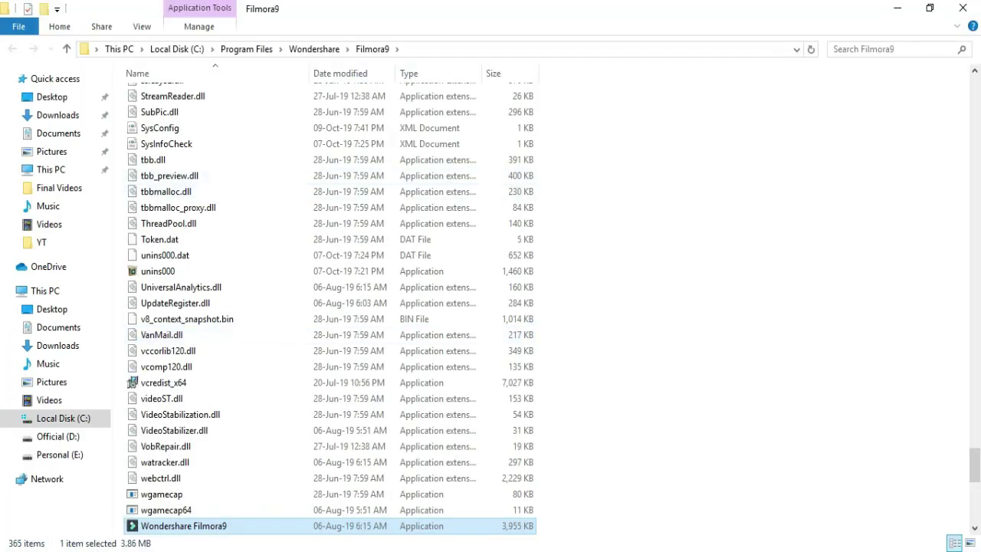
key("alt+Tab")
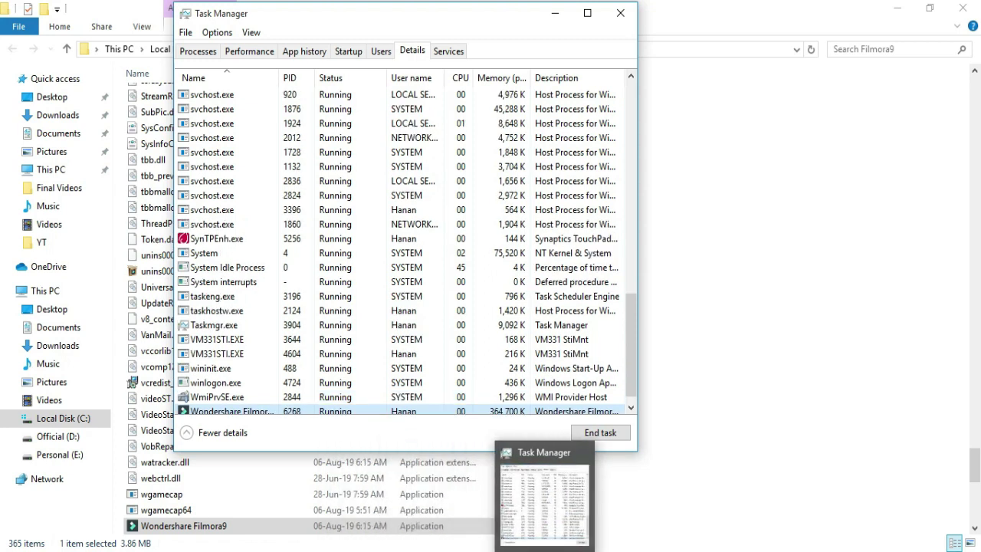
Step: Select Wondershare Filmora9.exe on the Details tab, then close Task Manager
left_click(526, 546)
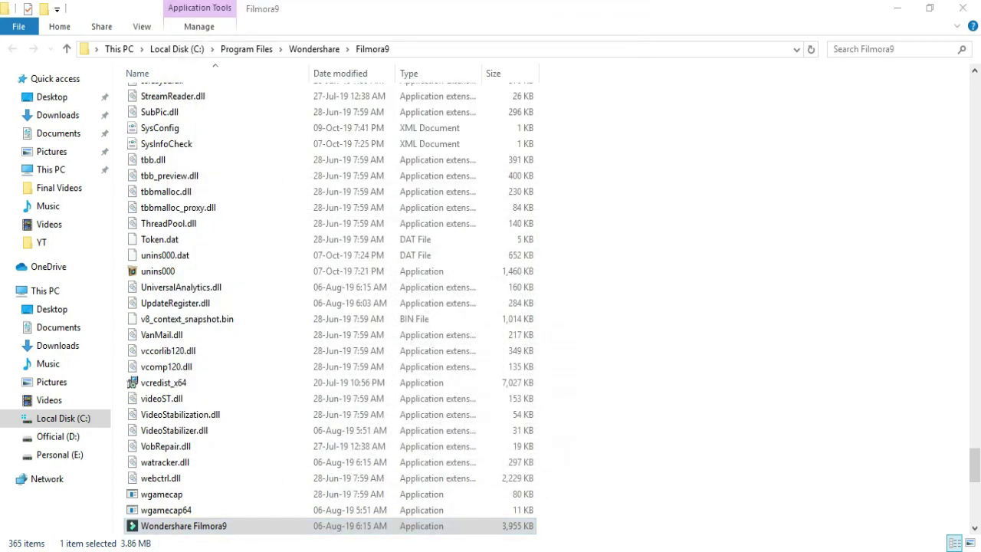
key("alt+Tab")
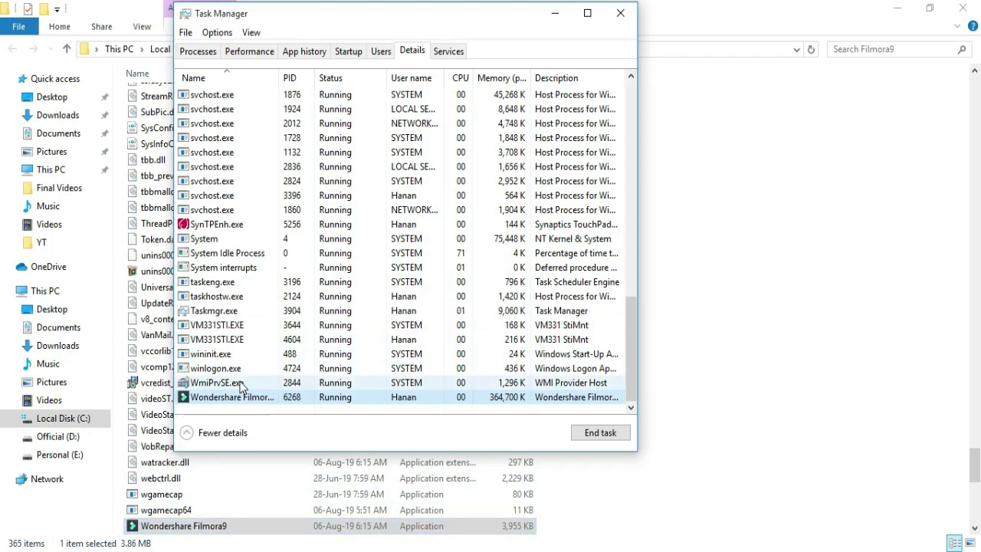
left_click(236, 383)
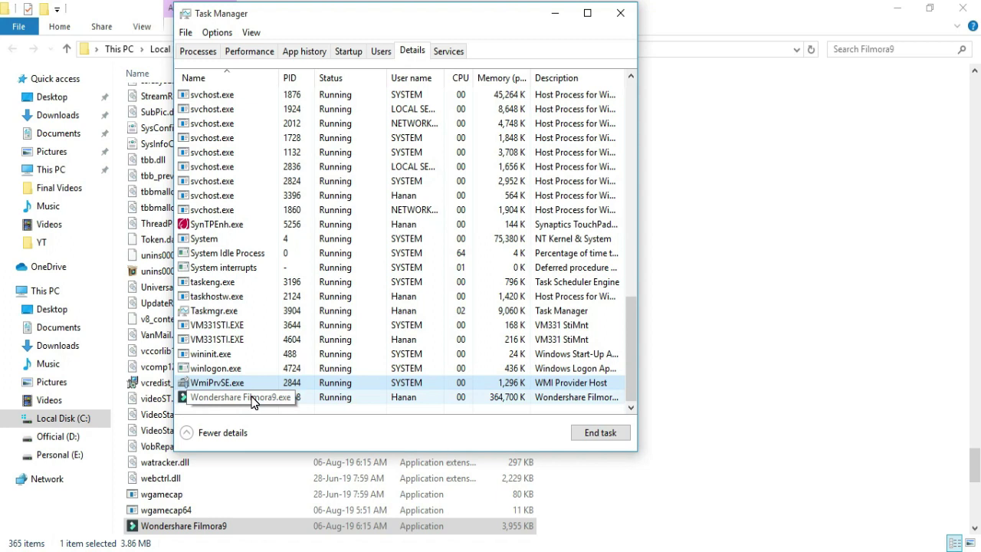
left_click(252, 399)
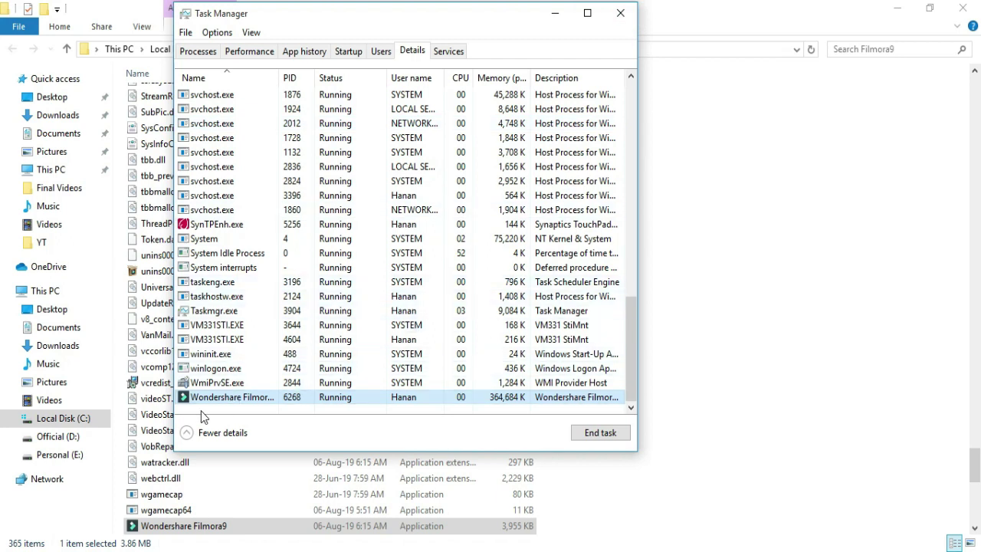
left_click(621, 13)
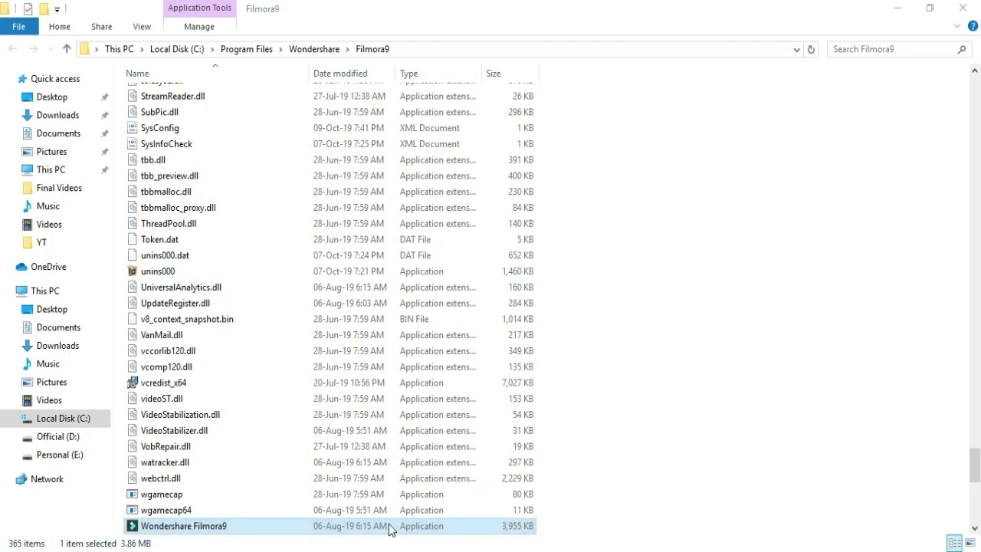
Step: Delete the Wondershare Filmora9 application file, minimize Explorer, and close the Recycle Bin
right_click(246, 536)
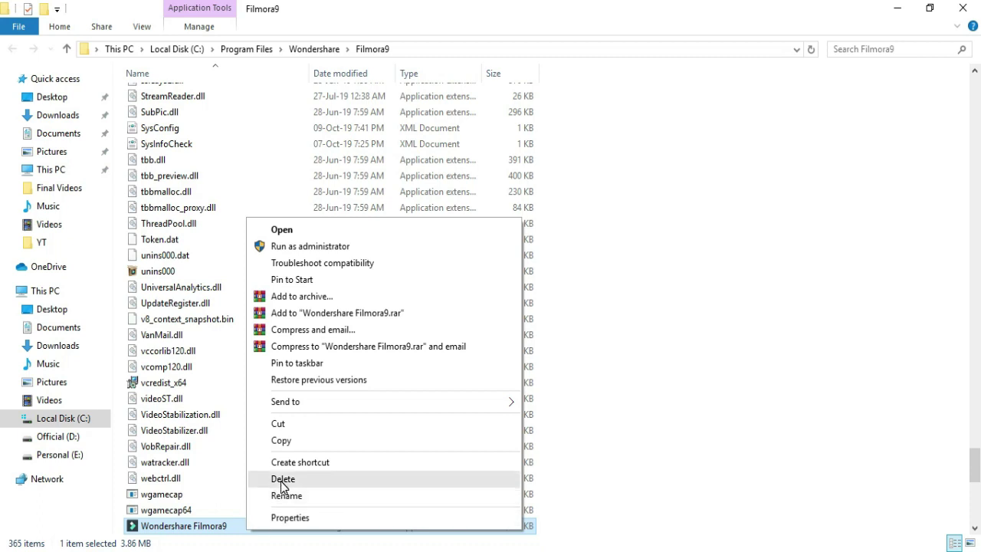
left_click(618, 383)
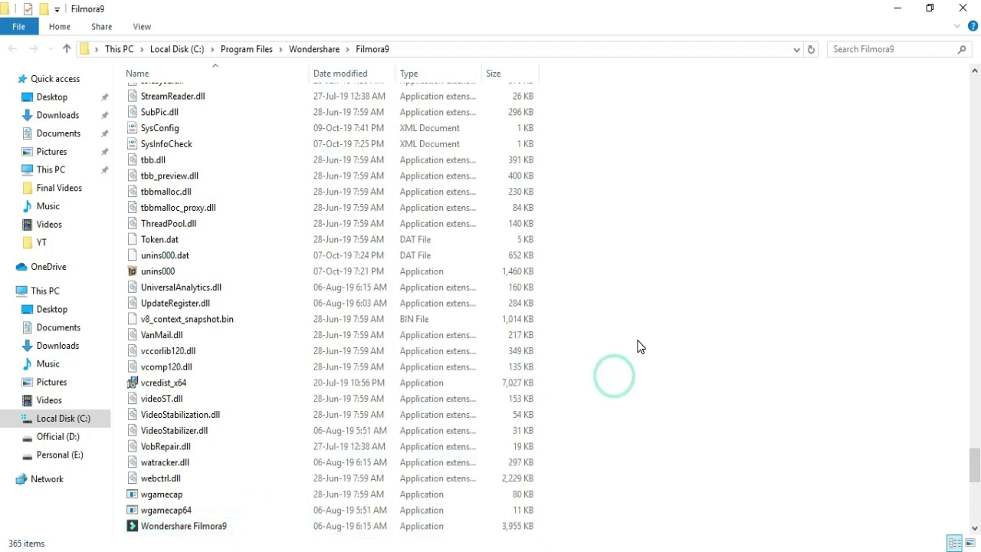
left_click(898, 8)
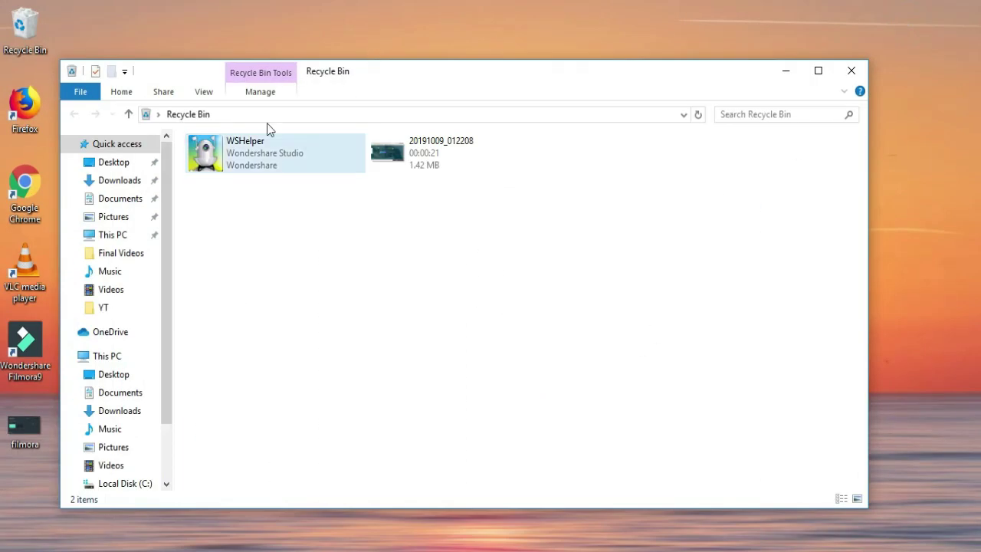
left_click(249, 153)
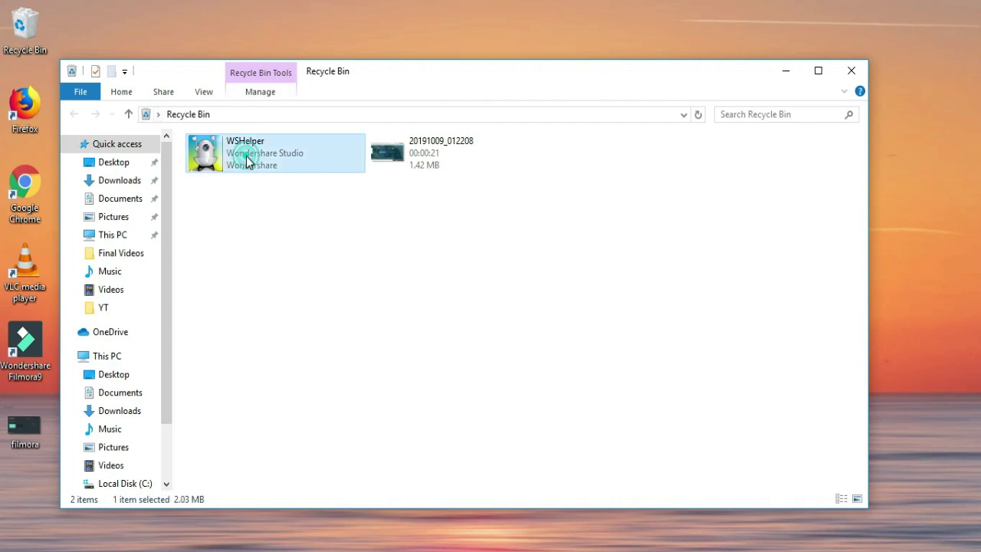
left_click(856, 72)
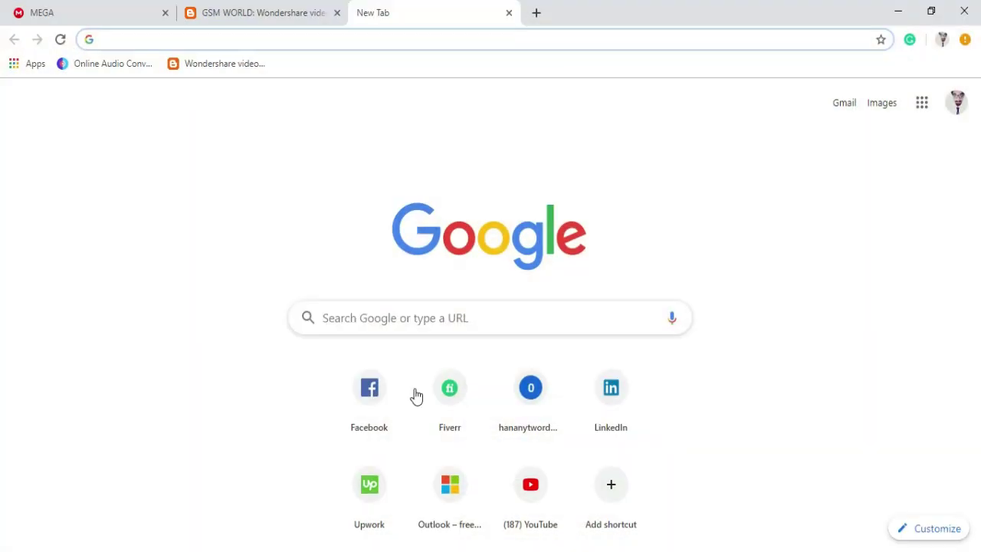
Step: Scroll through the GSM WORLD license-code list in Chrome, then go to New Tab
left_click(295, 8)
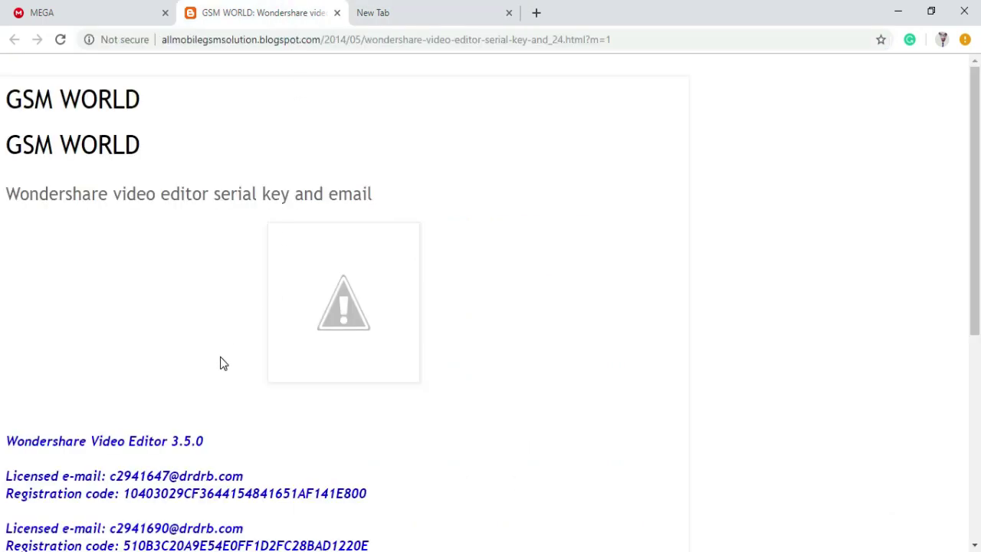
scroll(219, 361, "down", 3)
scroll(207, 358, "up", 3)
scroll(192, 361, "down", 2)
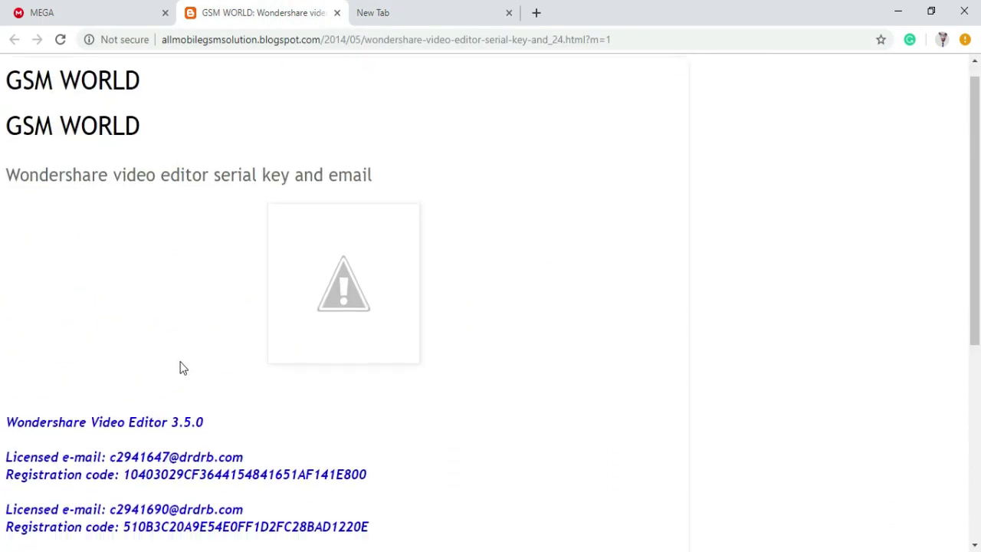
left_click(469, 16)
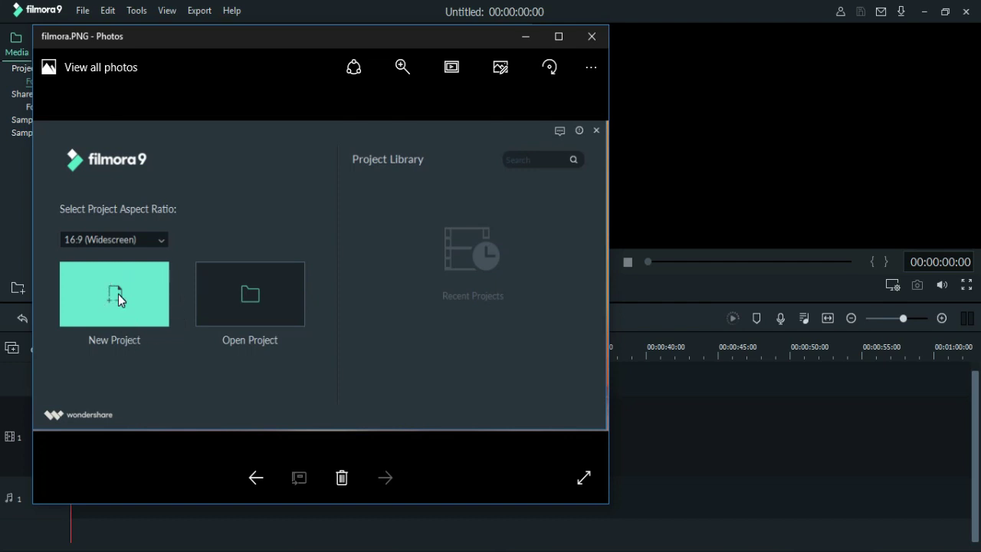
Step: Close Photos and choose Help > Offline Activation in Filmora9 again
left_click(587, 40)
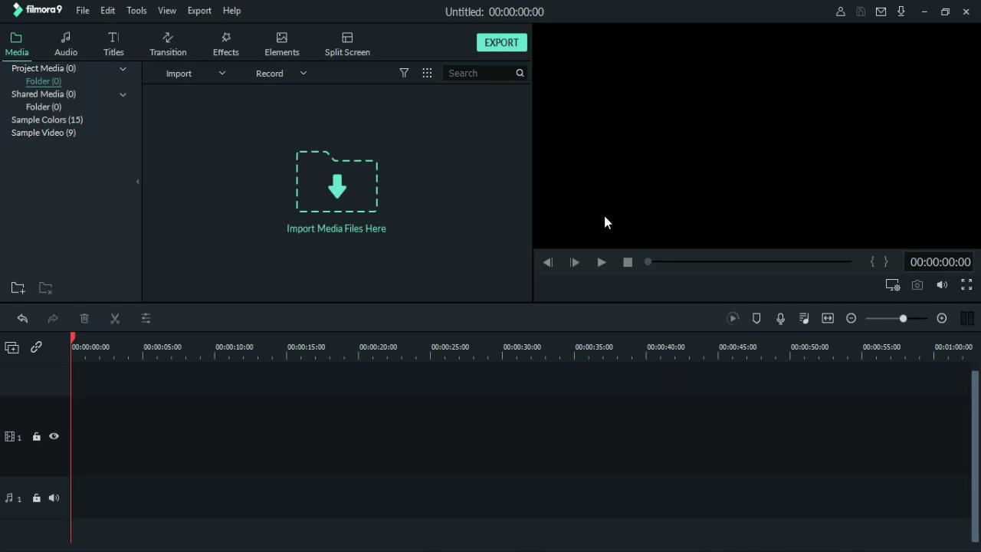
left_click(233, 13)
left_click(248, 67)
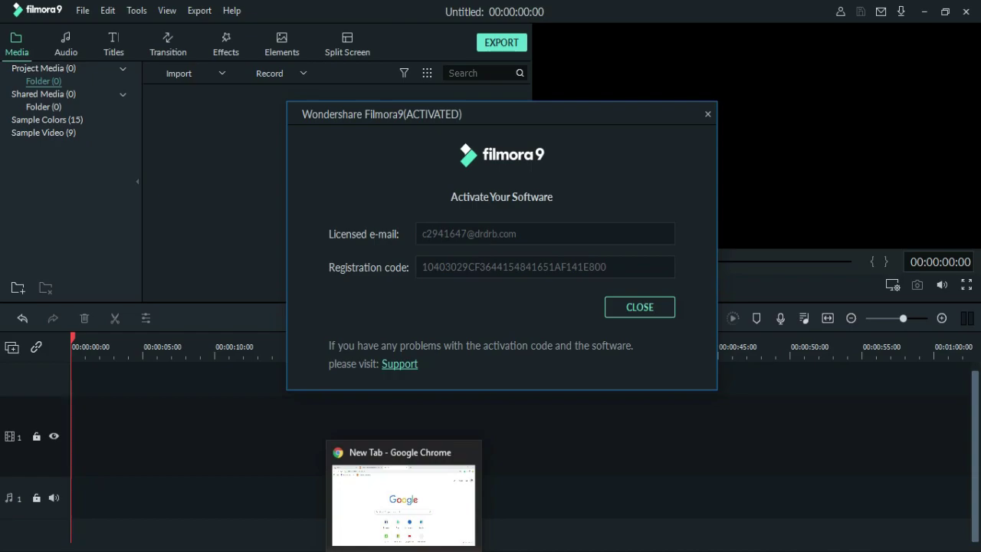
left_click(404, 499)
left_click(242, 4)
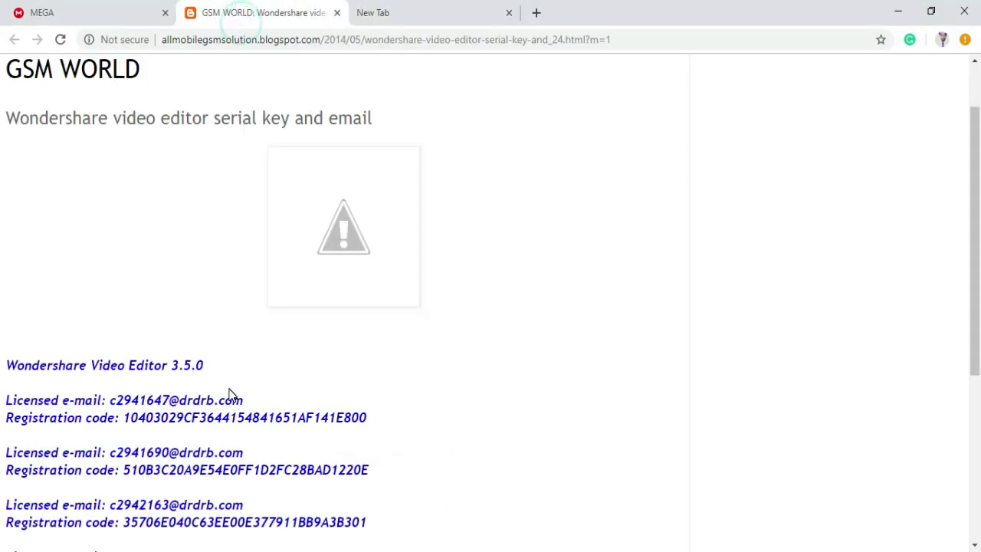
scroll(98, 360, "down", 2)
scroll(320, 407, "up", 1)
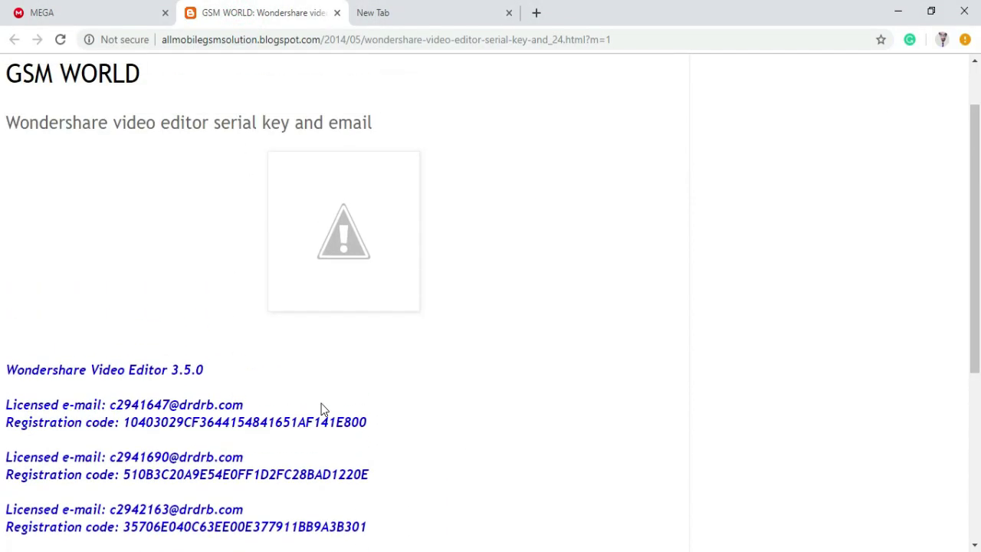
scroll(289, 324, "up", 1)
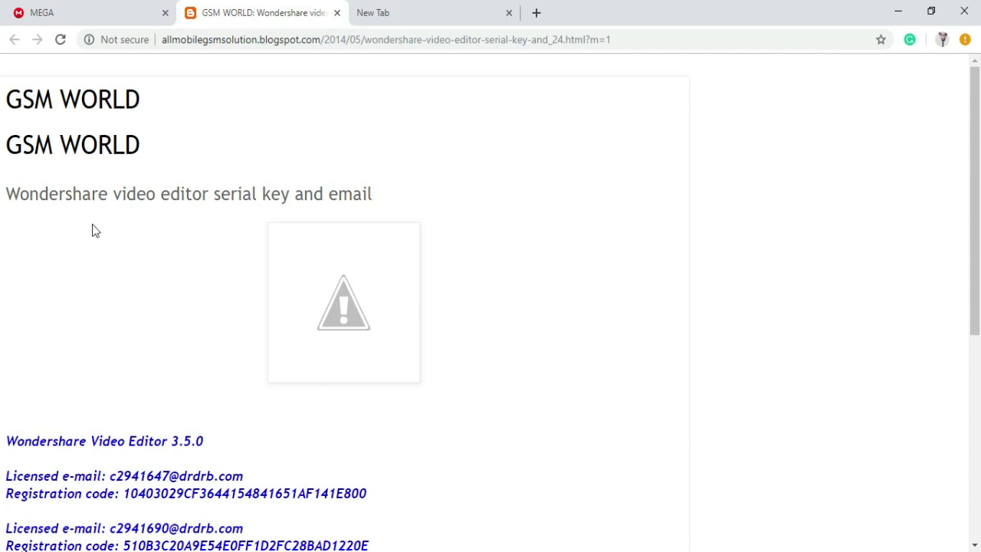
left_click(92, 13)
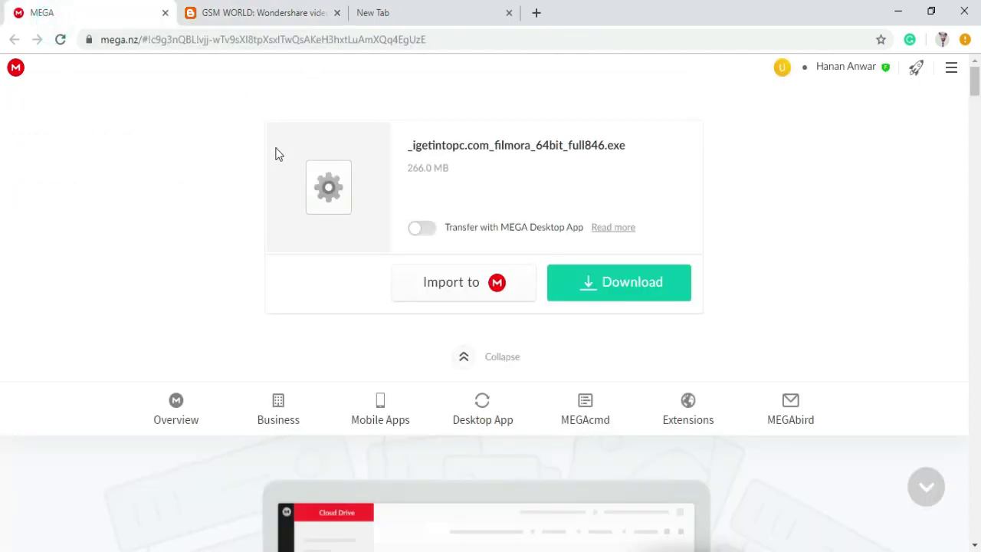
left_click(285, 13)
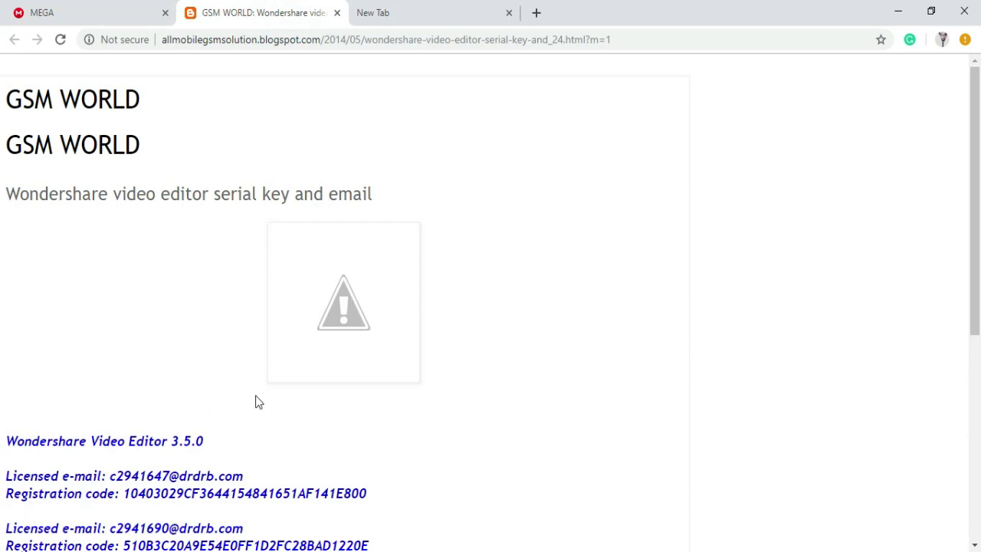
left_click(385, 12)
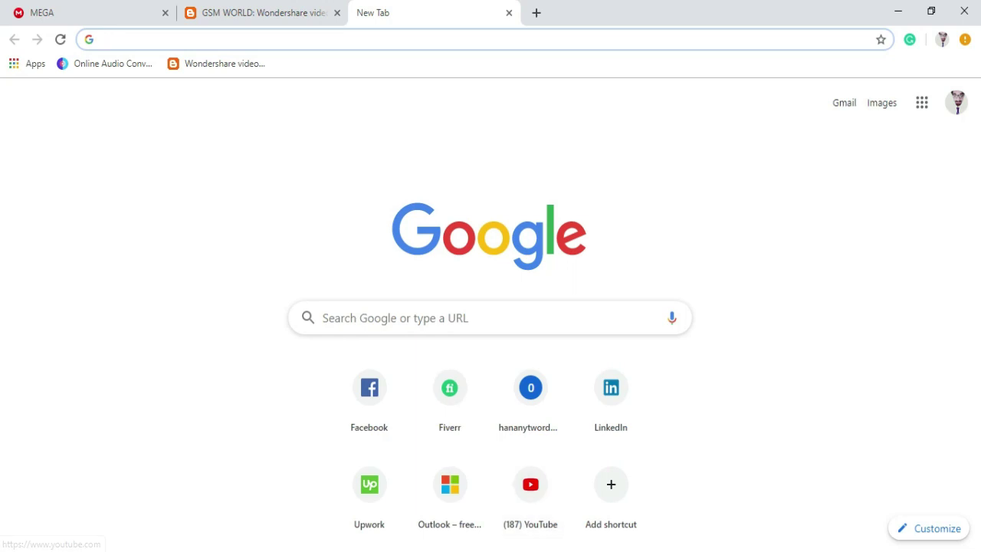
Step: Return to the Filmora9 (ACTIVATED) dialog and click its CLOSE button
left_click(472, 483)
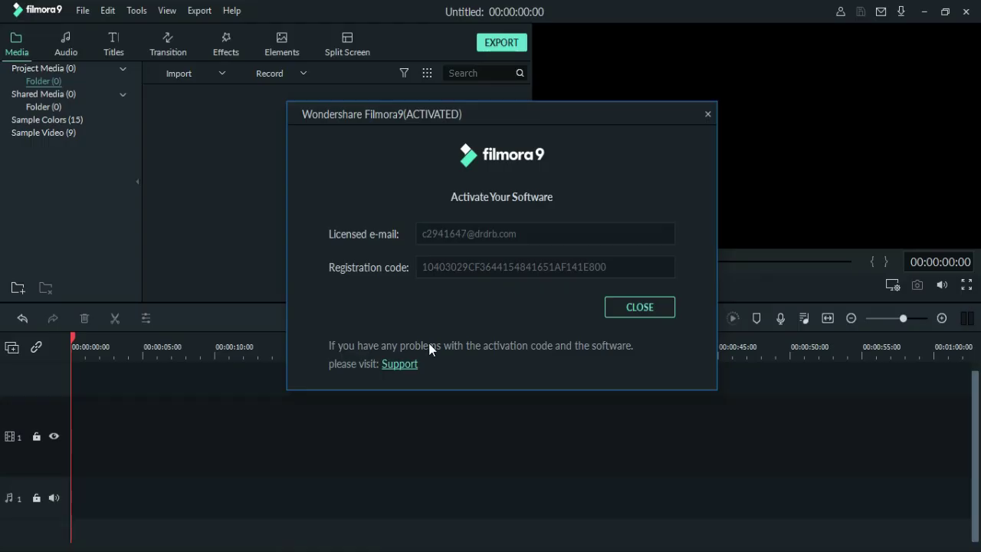
left_click(617, 307)
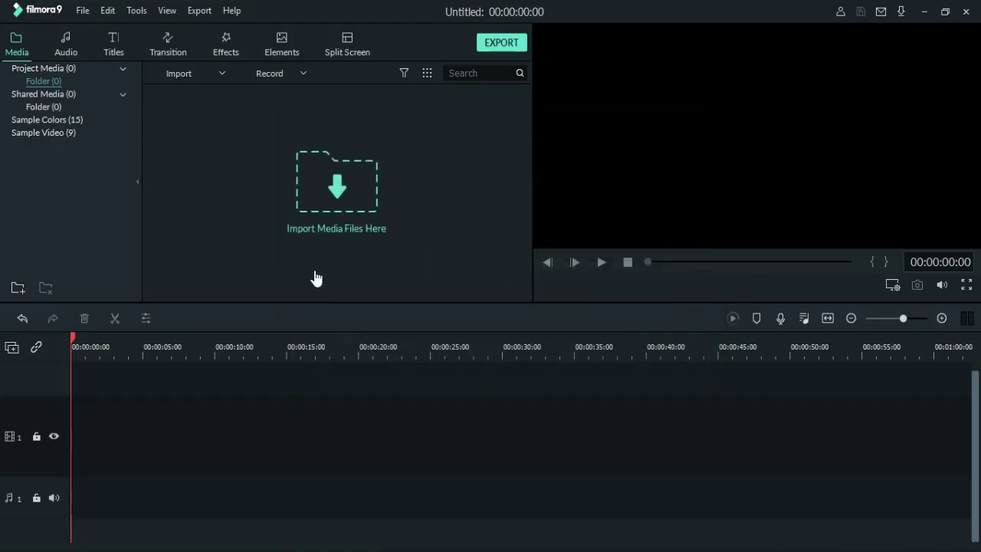